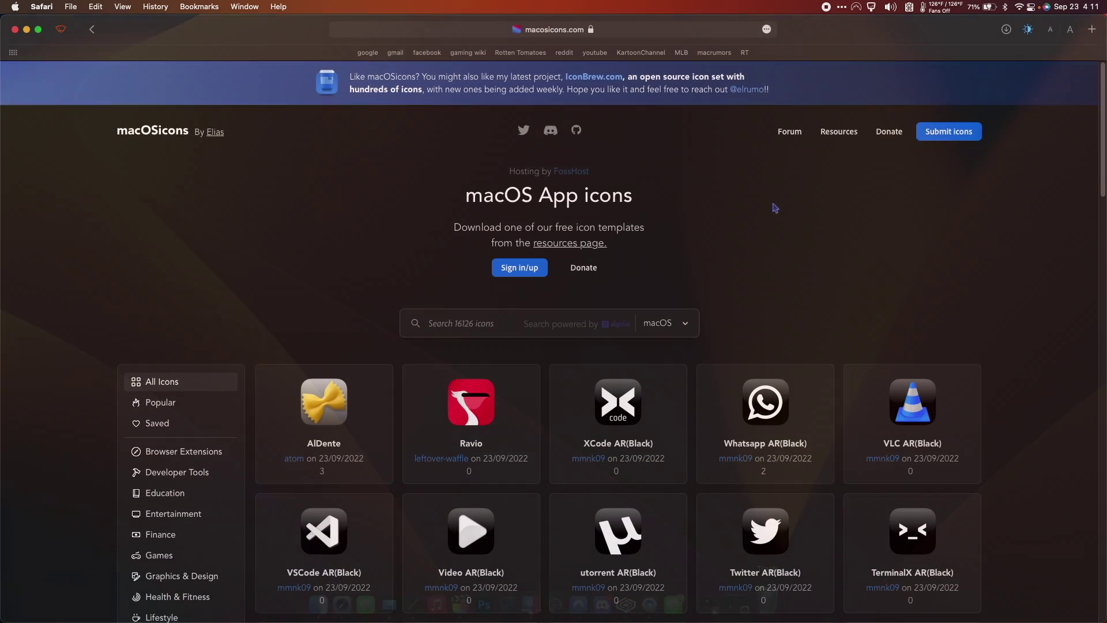
pyautogui.scroll(-4, 774, 208)
pyautogui.scroll(-1, 773, 208)
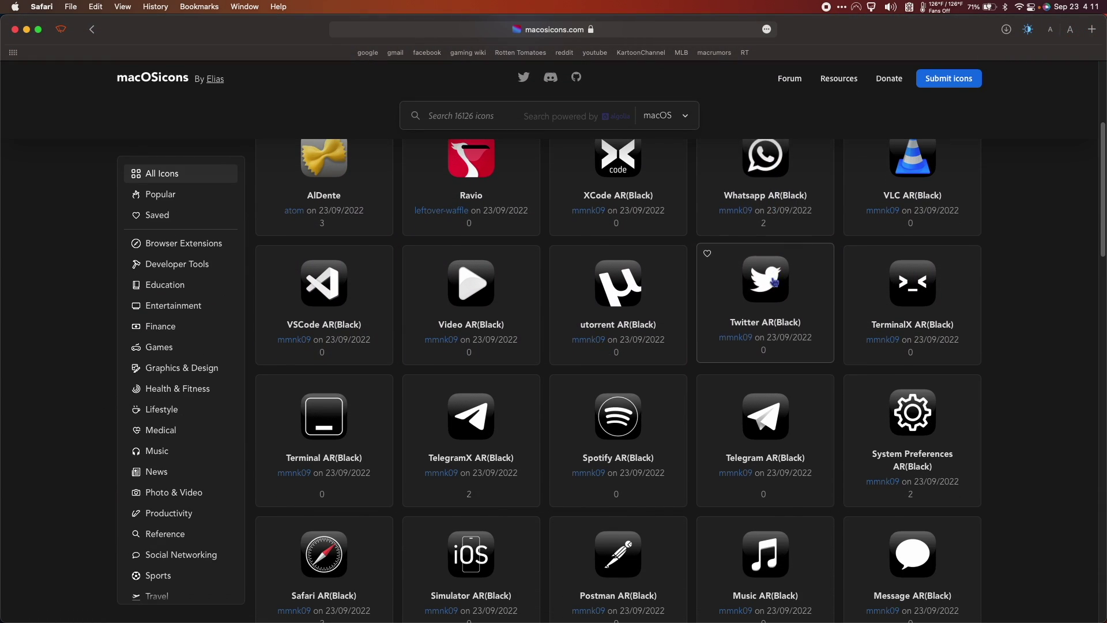
pyautogui.scroll(-3, 389, 450)
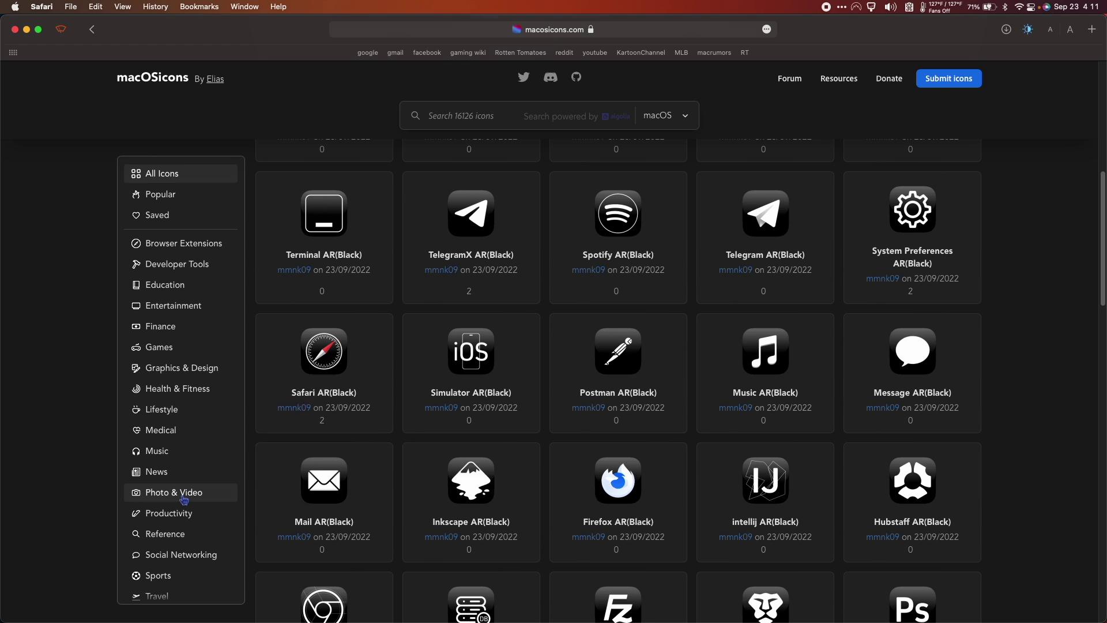
pyautogui.click(192, 361)
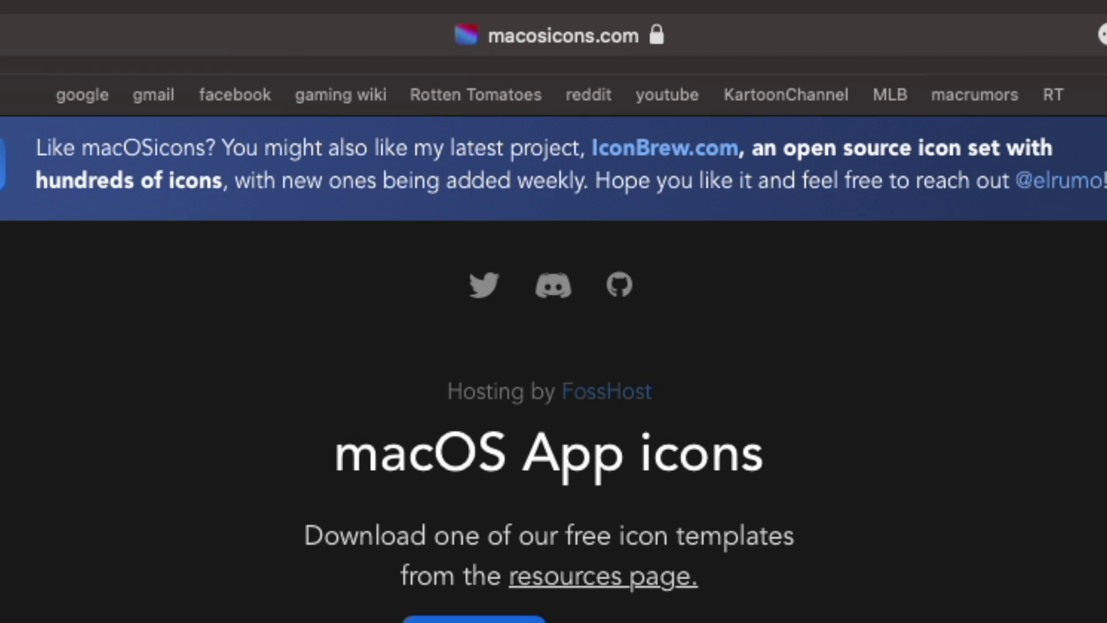
pyautogui.scroll(-5, 856, 193)
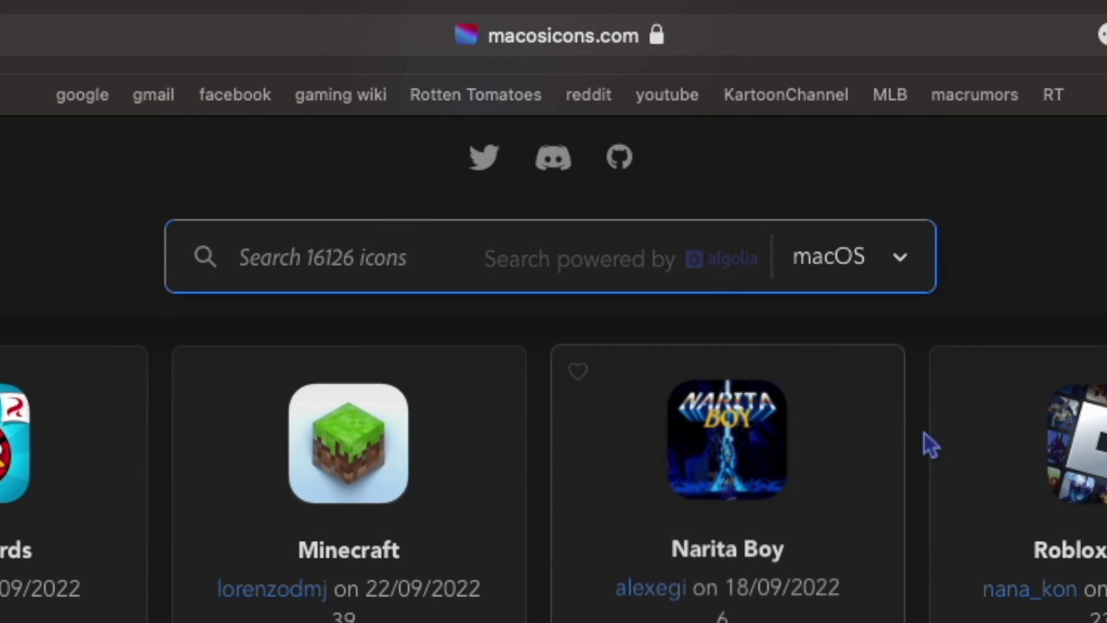
pyautogui.click(884, 262)
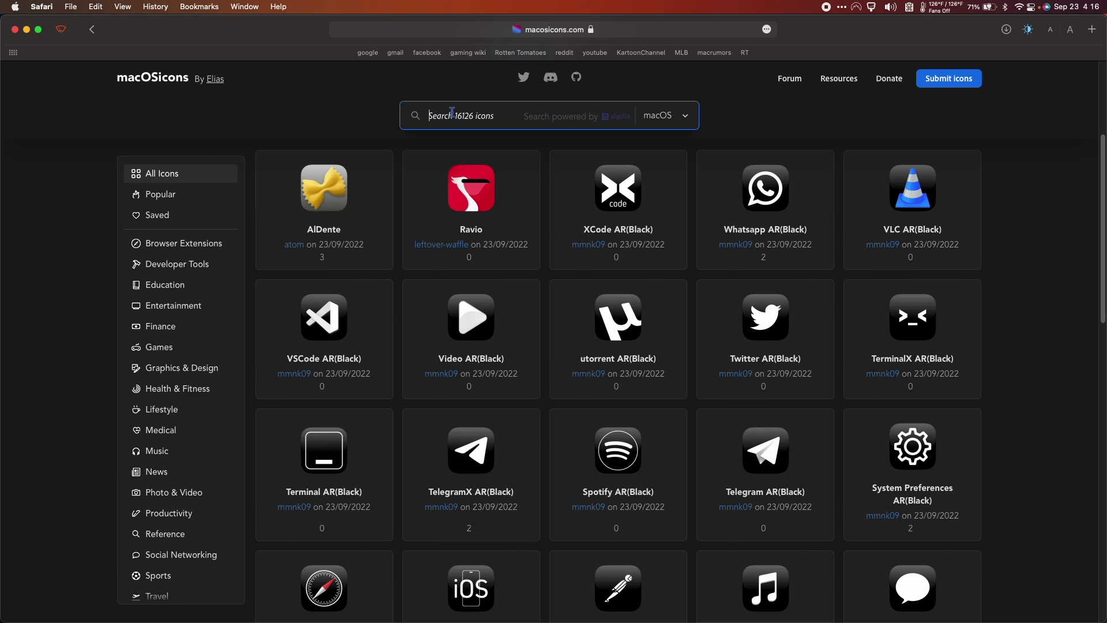
pyautogui.write('firefox')
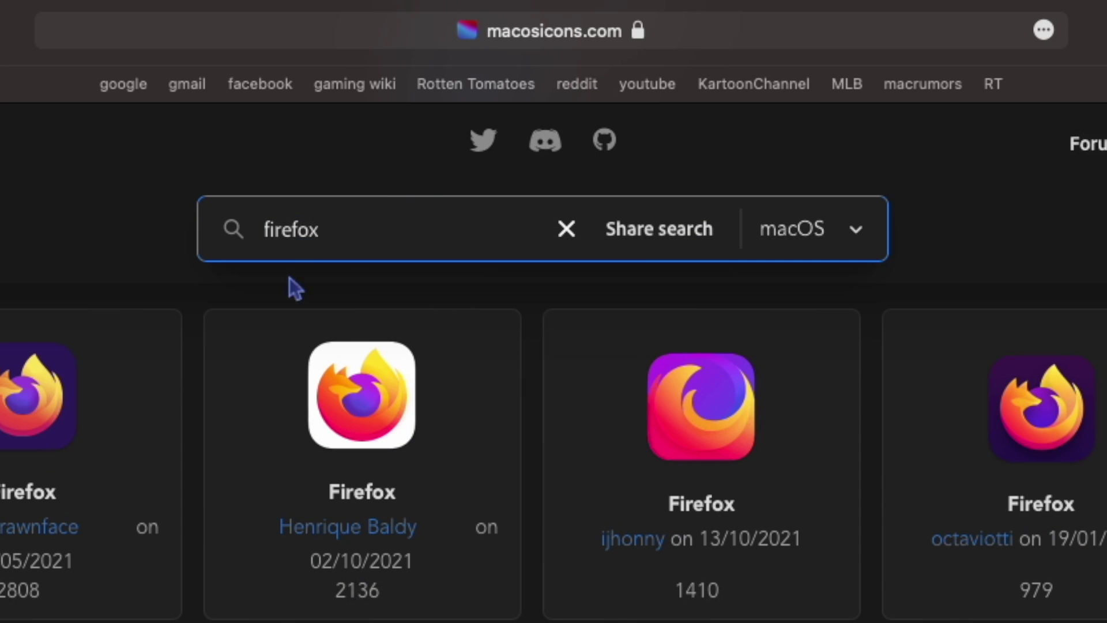
pyautogui.scroll(-1, 402, 249)
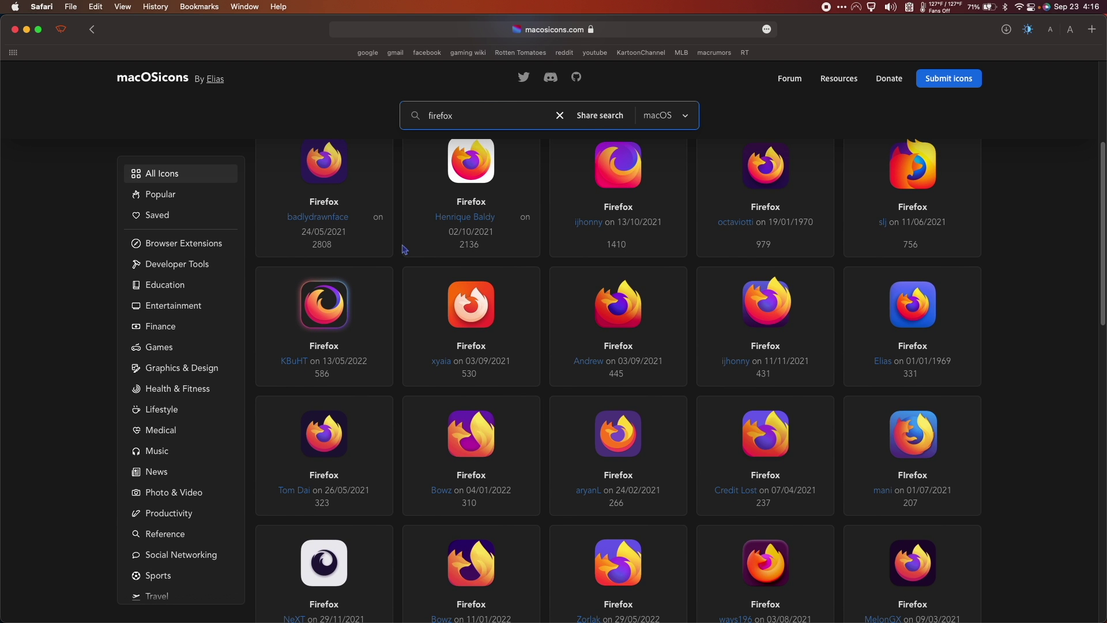
pyautogui.scroll(1, 403, 250)
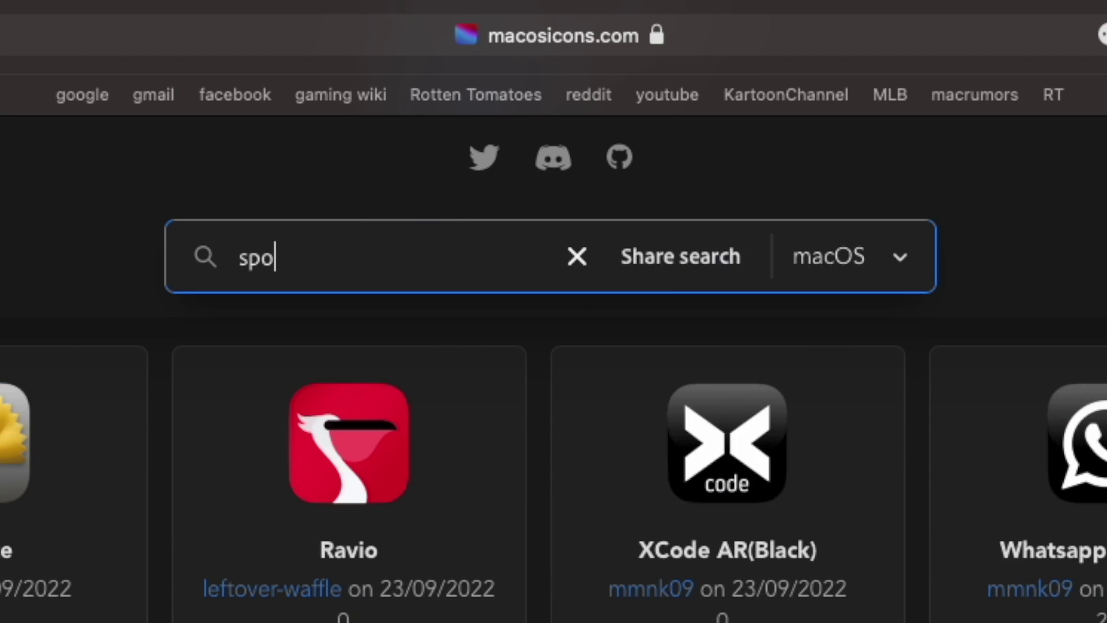
pyautogui.write('tify')
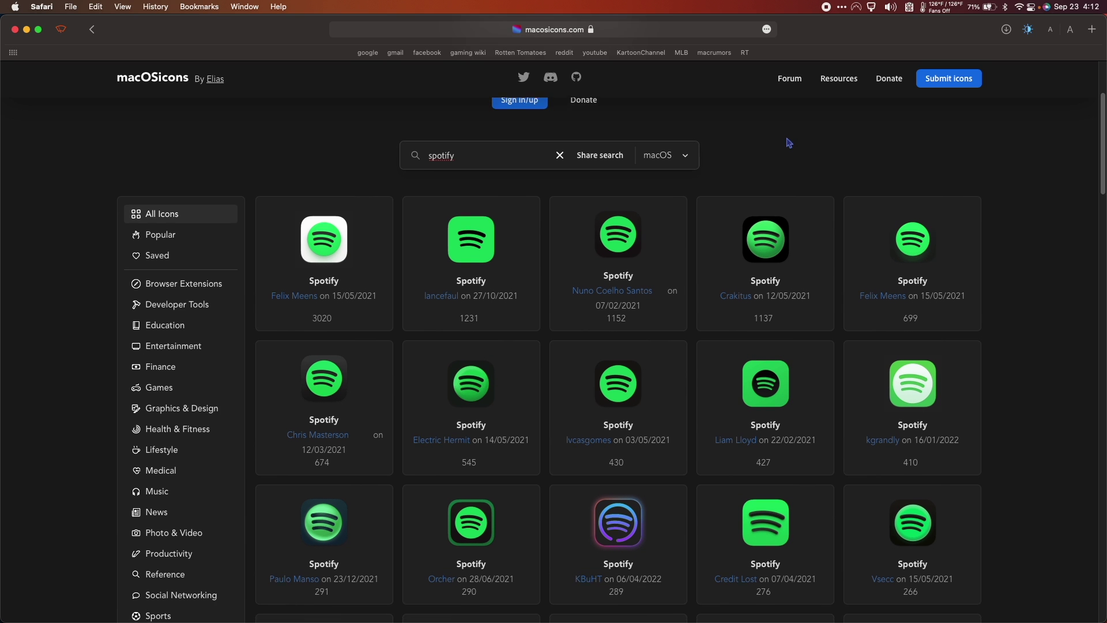
pyautogui.scroll(-2, 788, 143)
pyautogui.scroll(-3, 788, 143)
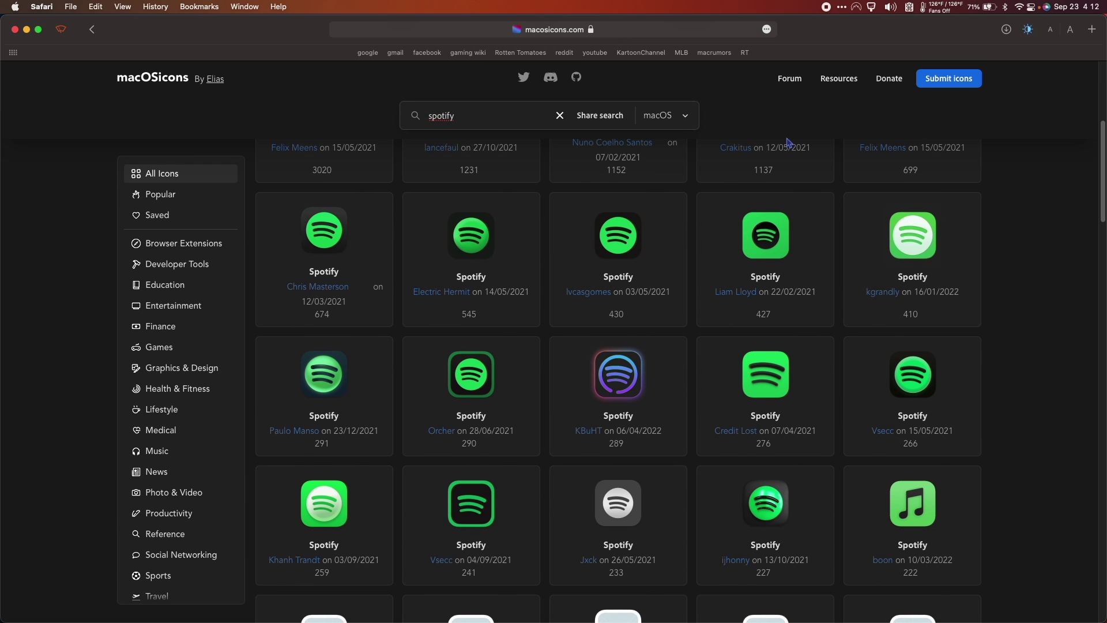
pyautogui.scroll(-1, 783, 165)
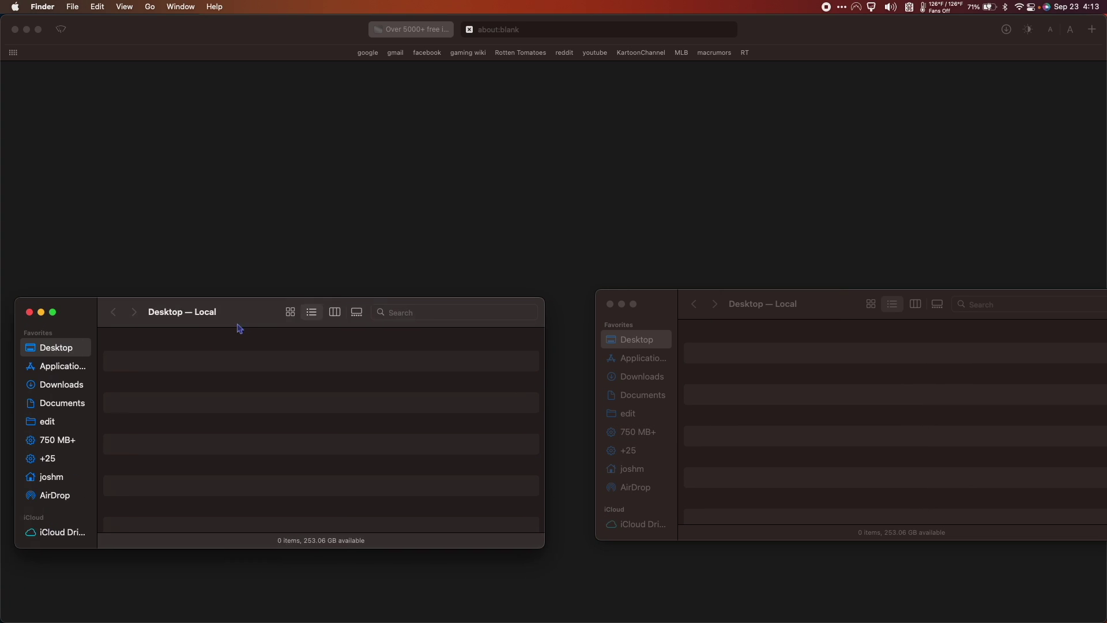
# Step: Show the Get Info panel for the Spotify app in the Applications folder
pyautogui.moveTo(238, 326); pyautogui.dragTo(264, 326)
pyautogui.click(86, 364)
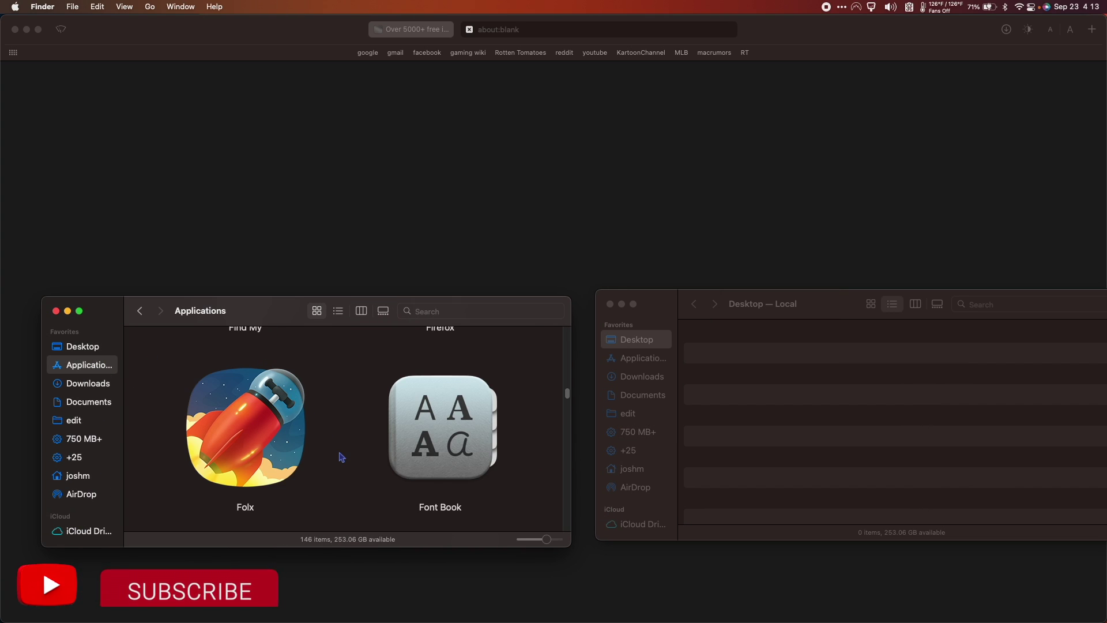
pyautogui.scroll(3, 340, 458)
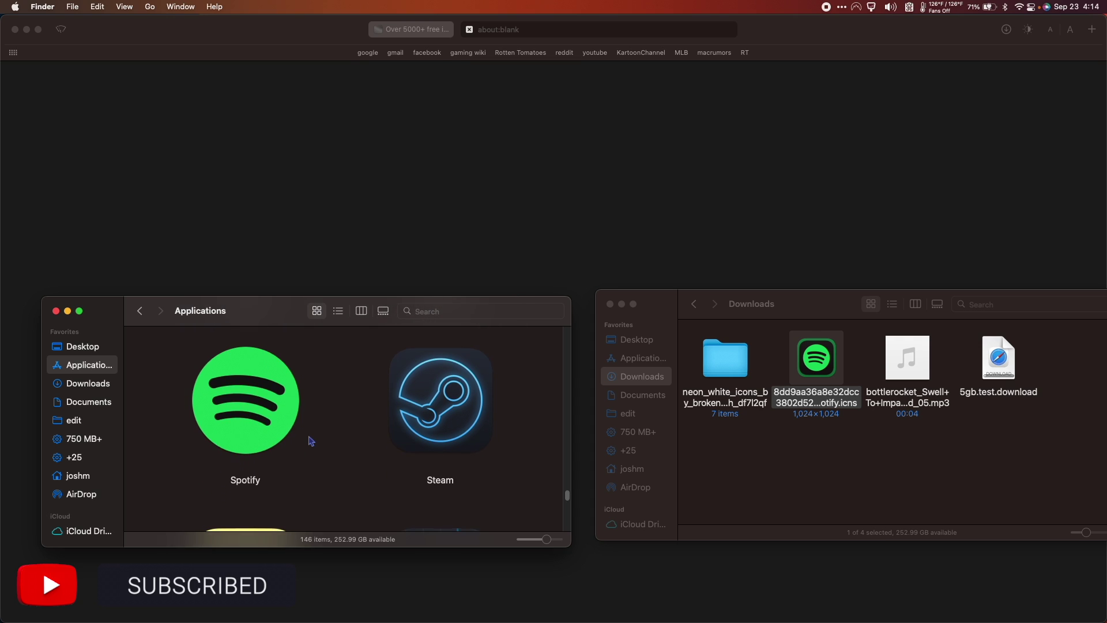
pyautogui.scroll(1, 309, 440)
pyautogui.rightClick(255, 384)
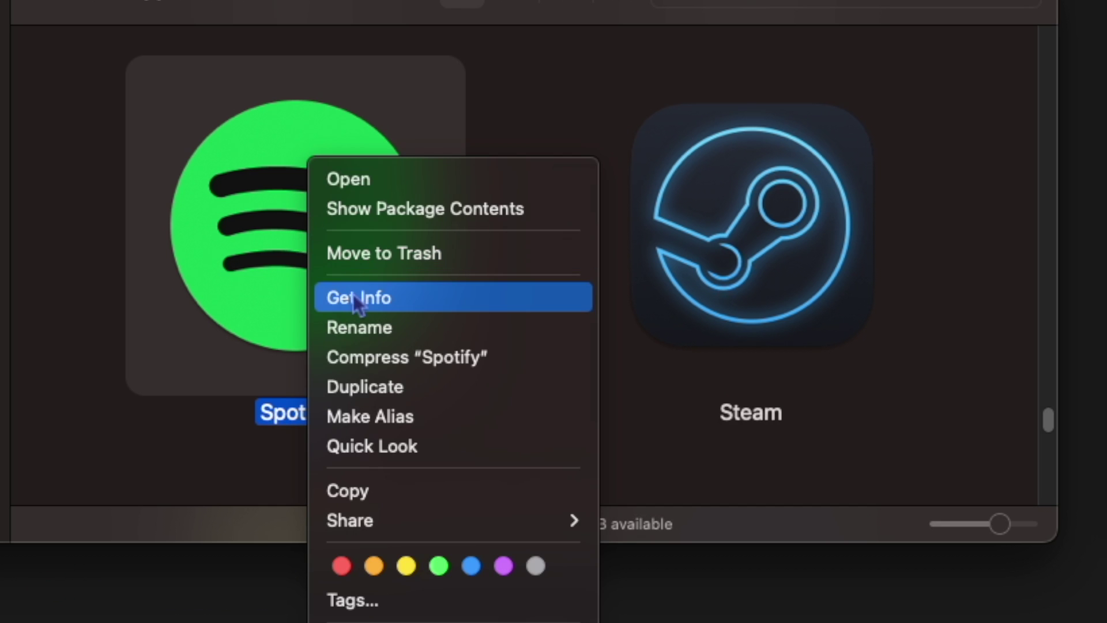
pyautogui.click(353, 294)
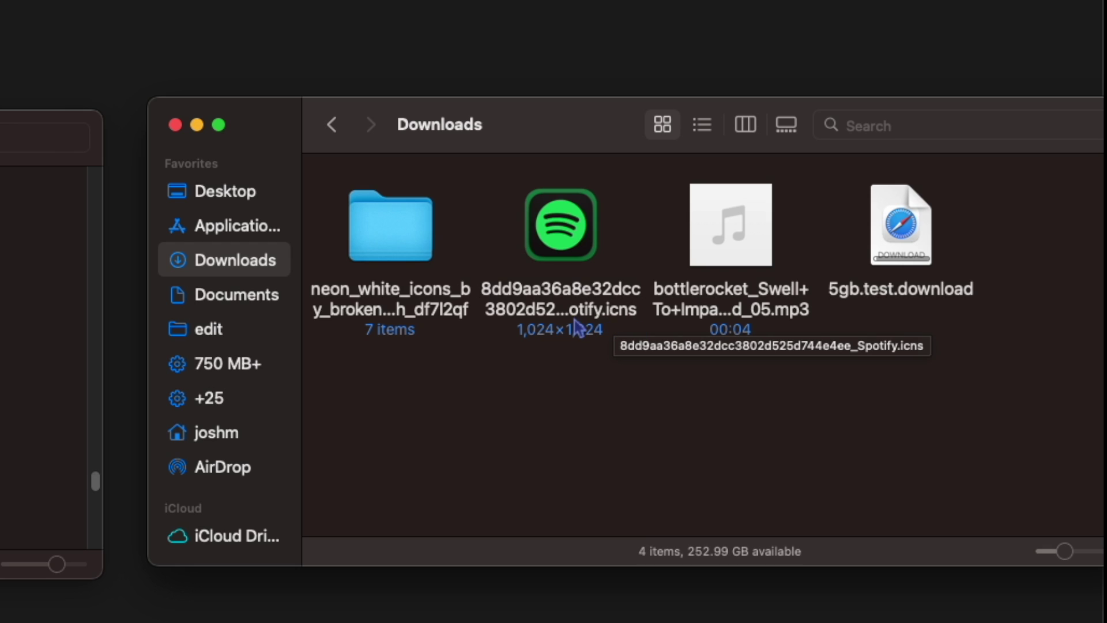
# Step: Show the Get Info panel for the downloaded Spotify .icns file alongside it
pyautogui.rightClick(581, 253)
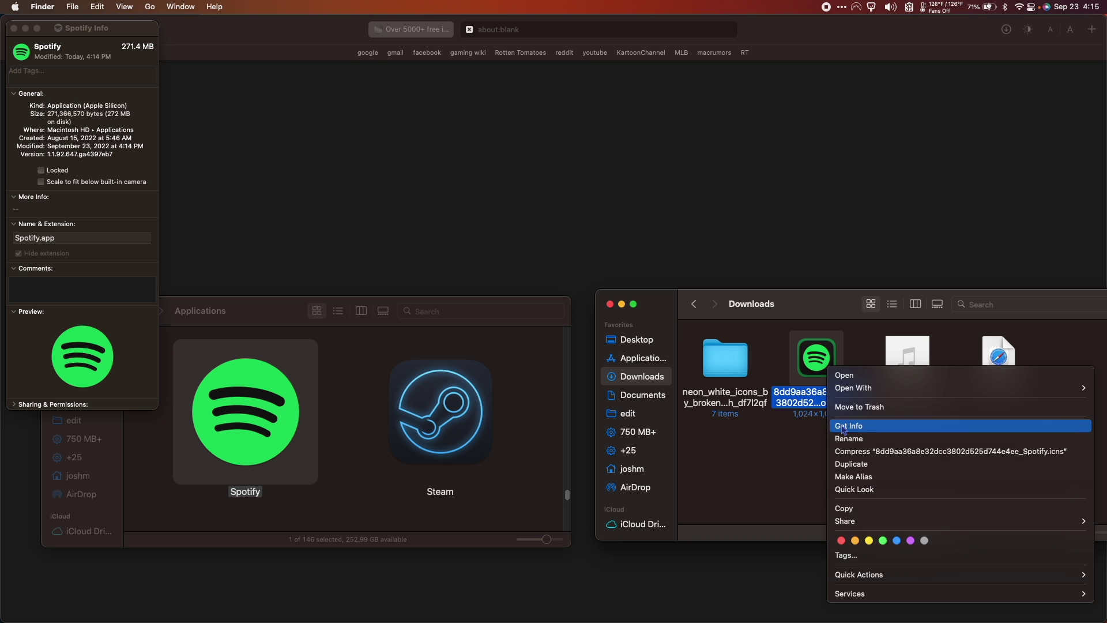
pyautogui.click(843, 424)
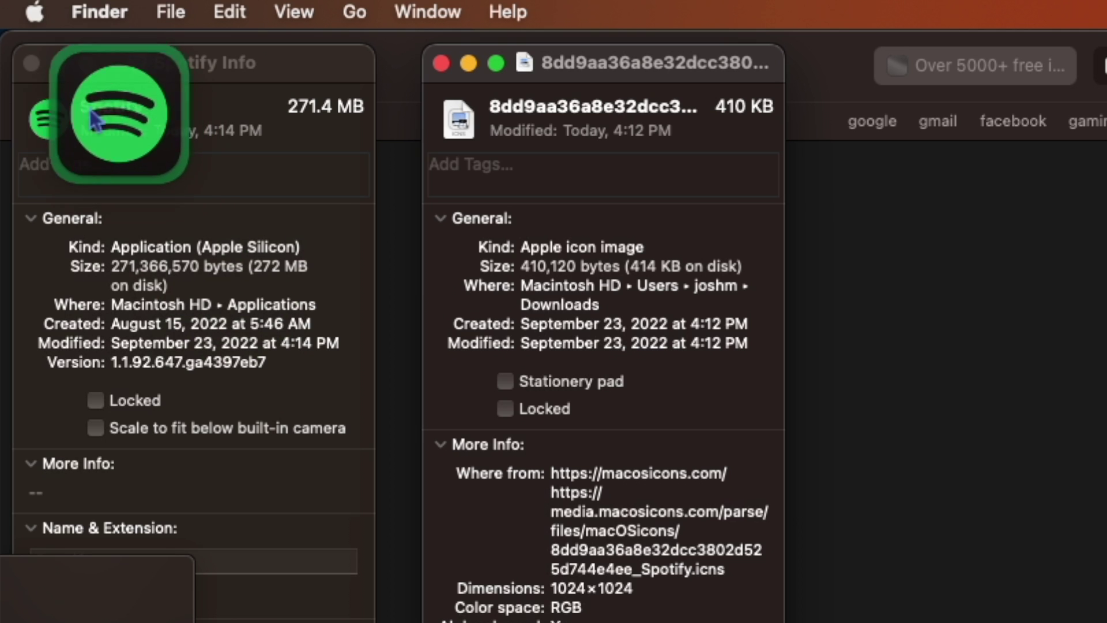
# Step: Drop the .icns preview onto the Spotify Info window's icon to apply the dark icon
pyautogui.moveTo(235, 478); pyautogui.dragTo(26, 57)
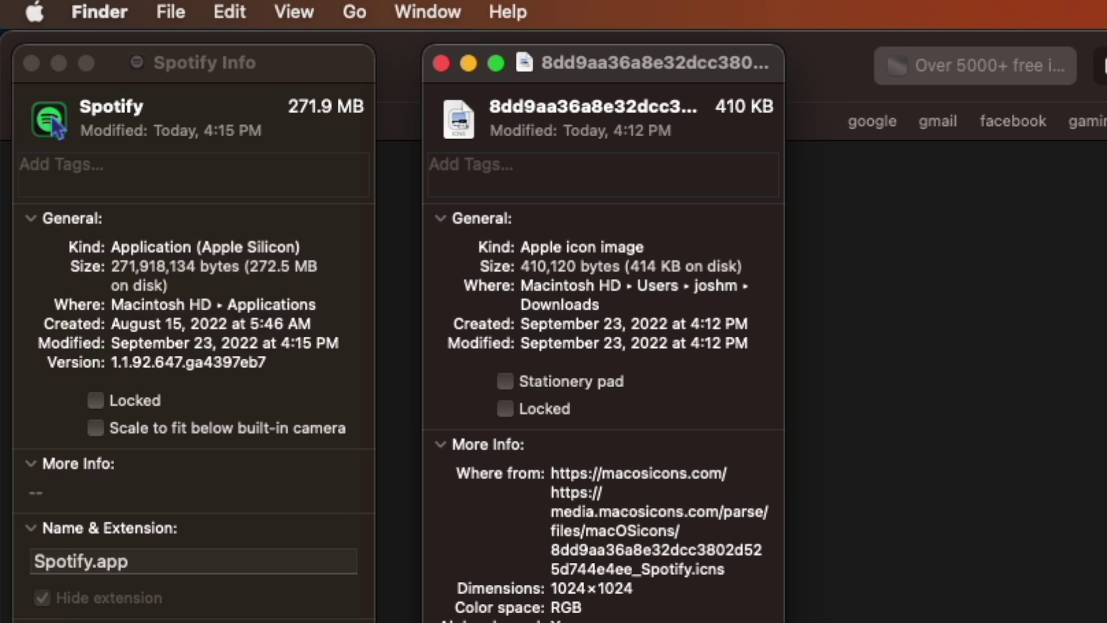
pyautogui.moveTo(61, 124); pyautogui.dragTo(51, 128)
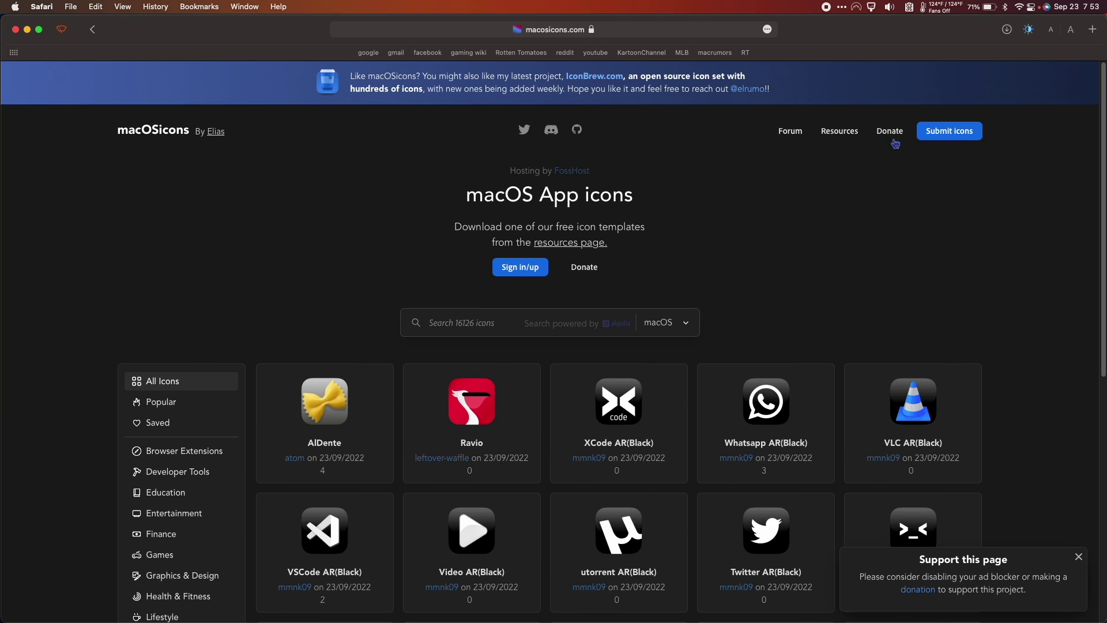
# Step: Go to the macOSicons Donate page and choose the £5 GBP amount
pyautogui.click(896, 141)
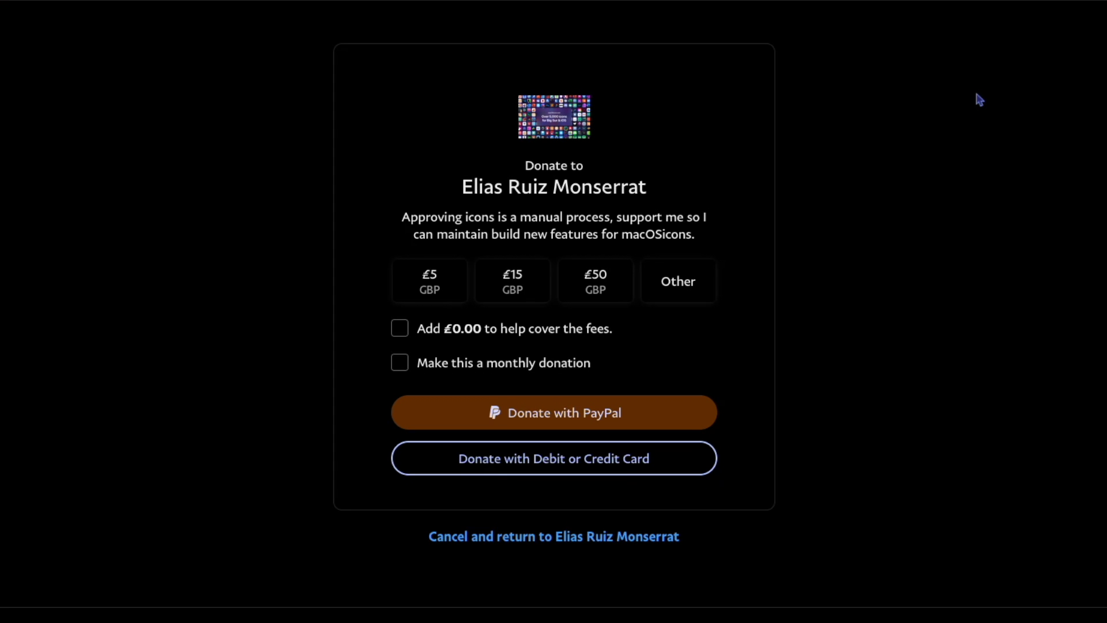
pyautogui.click(665, 413)
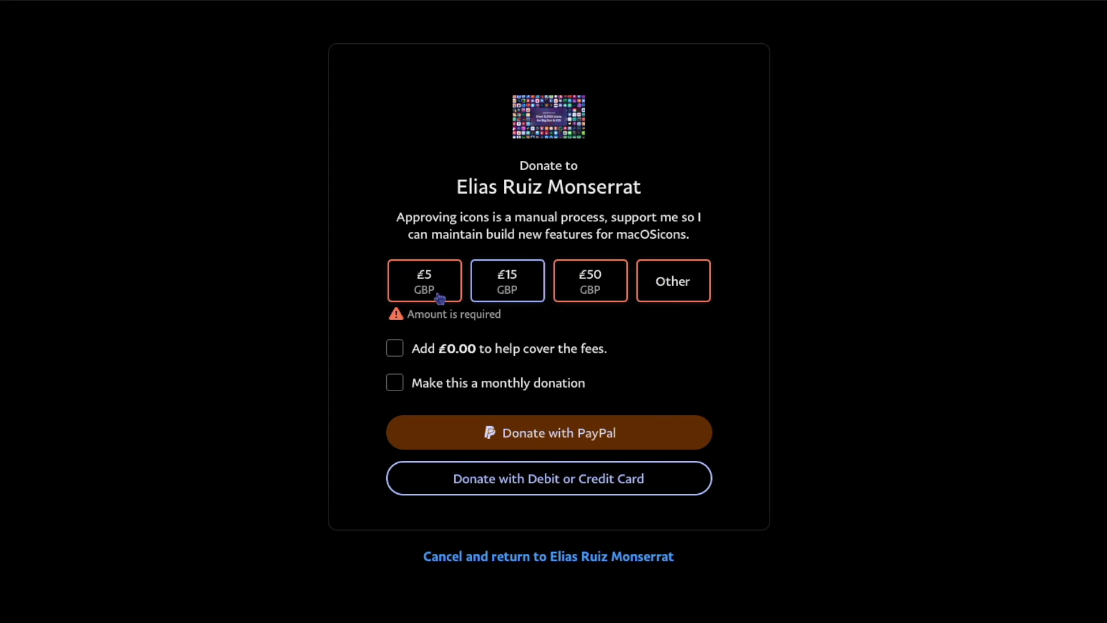